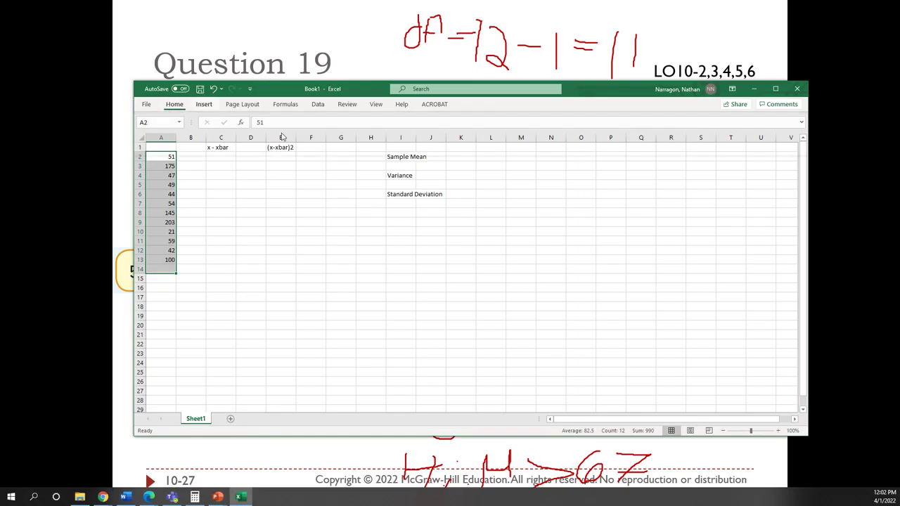
# Step: Total the data values in A2:A13 with an AutoSum in cell A14
pyautogui.click(169, 104)
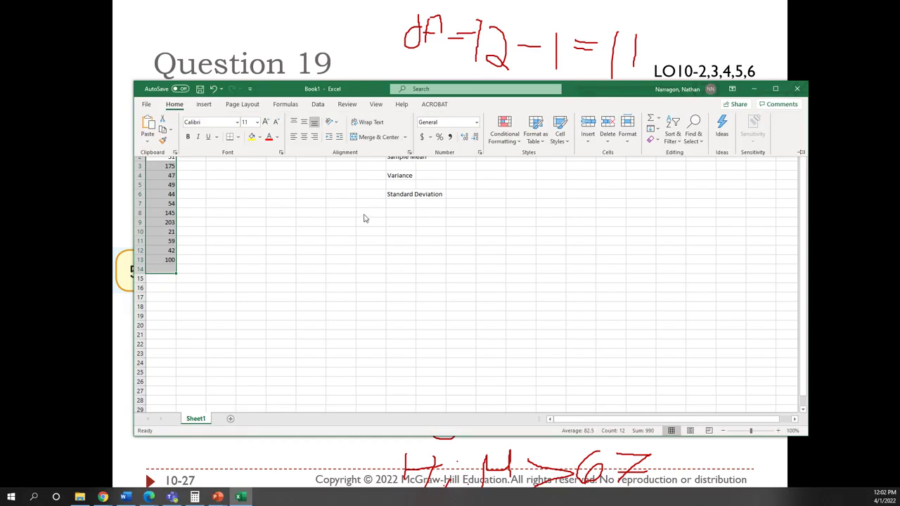
pyautogui.click(285, 105)
pyautogui.click(175, 125)
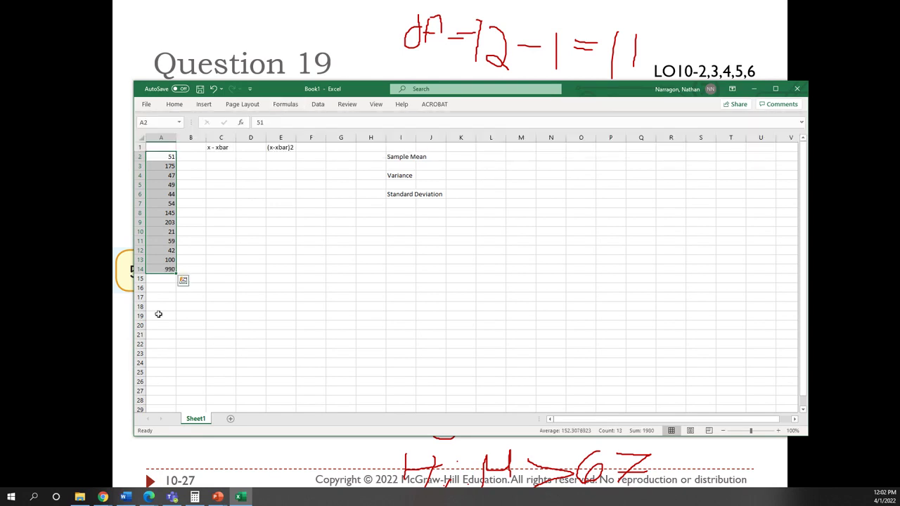
pyautogui.press('Return')
pyautogui.click(158, 269)
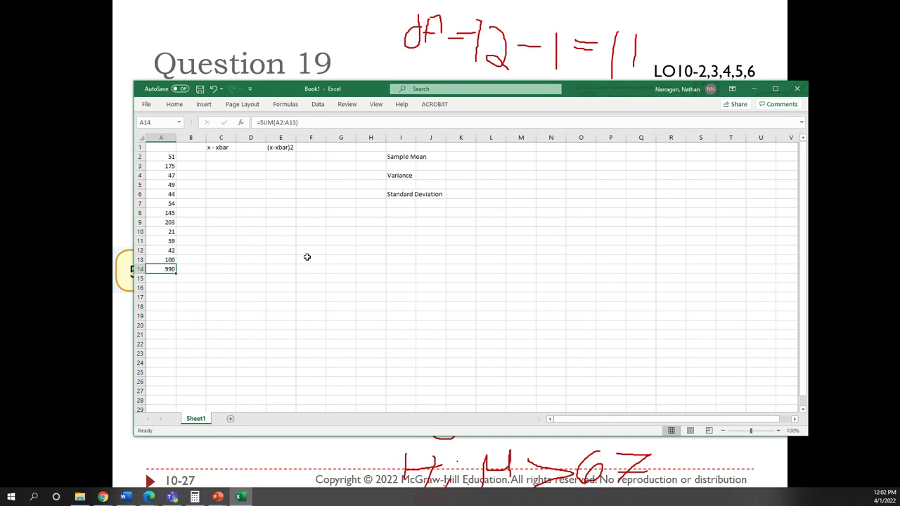
# Step: Calculate the sample mean in K2 with the formula =A14/12
pyautogui.click(461, 156)
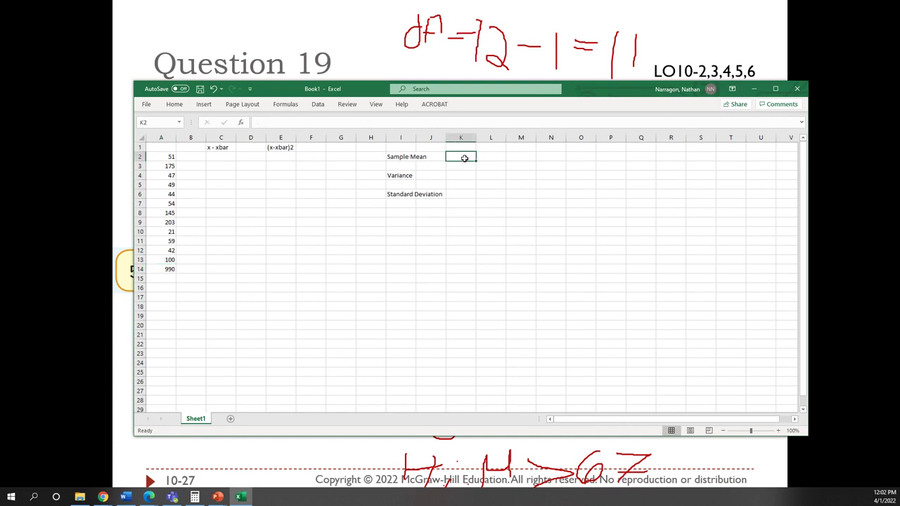
pyautogui.write('=')
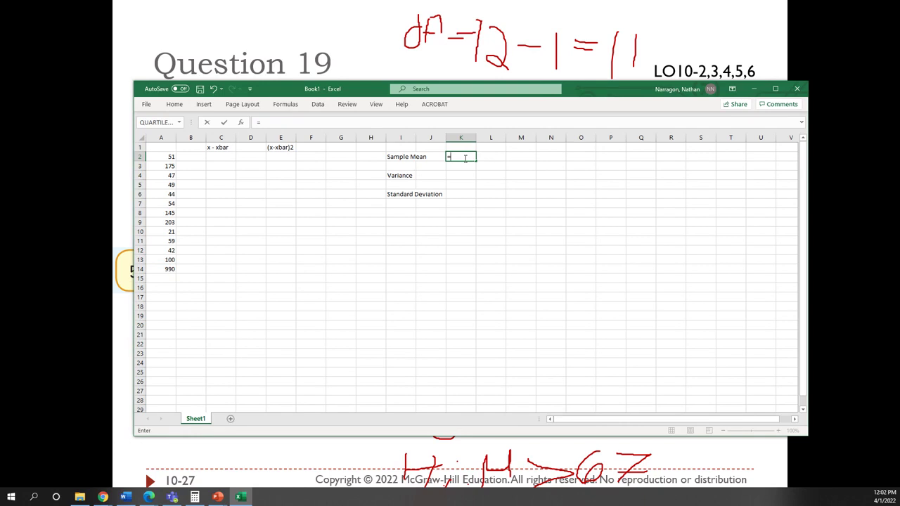
pyautogui.click(169, 271)
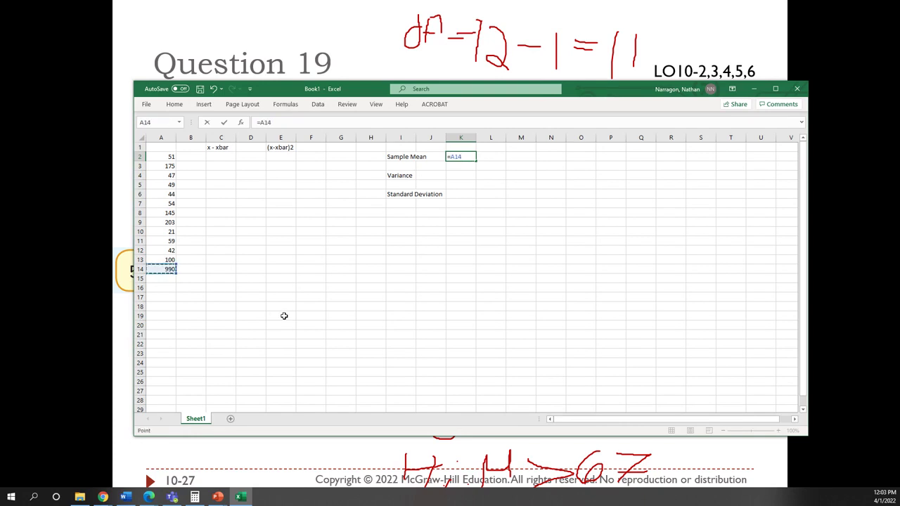
pyautogui.moveTo(376, 94); pyautogui.dragTo(379, 124)
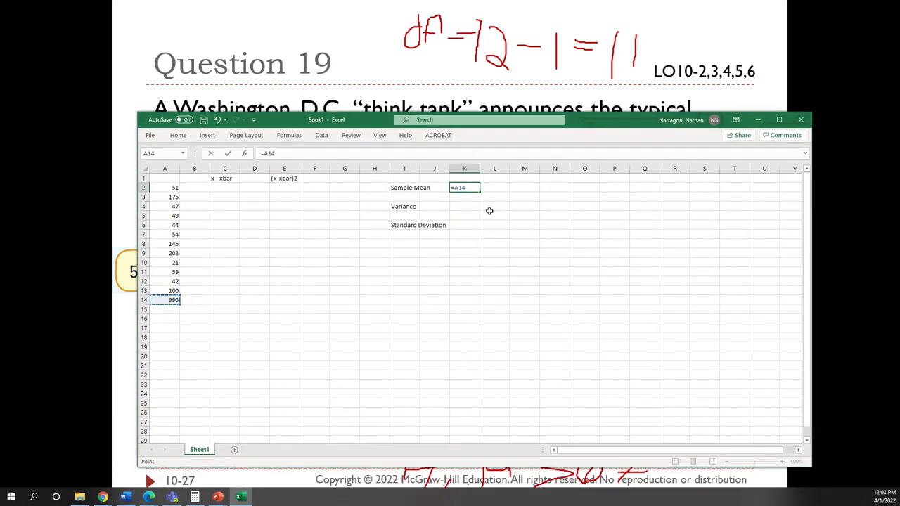
pyautogui.write('/12')
pyautogui.press('Return')
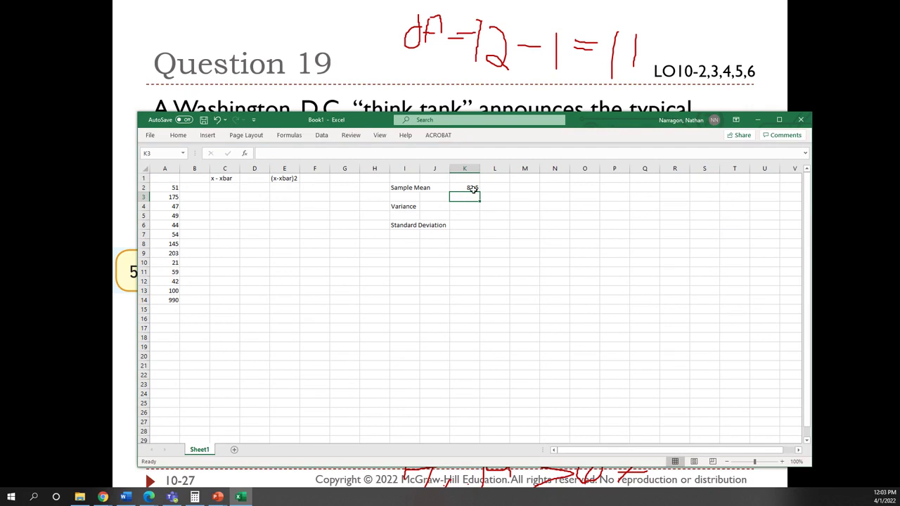
# Step: Enter =A2-82.5 in C2 under the x - xbar heading and fill the formula down through C13
pyautogui.click(217, 188)
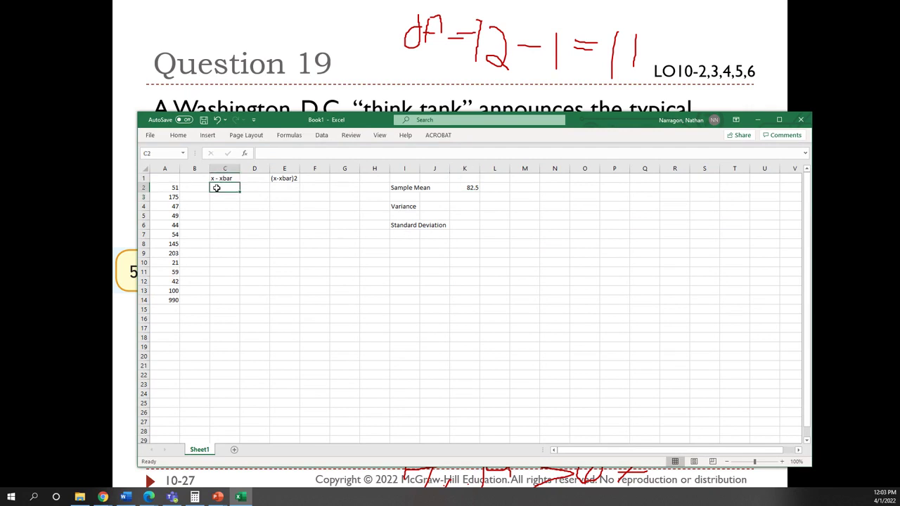
pyautogui.write('=')
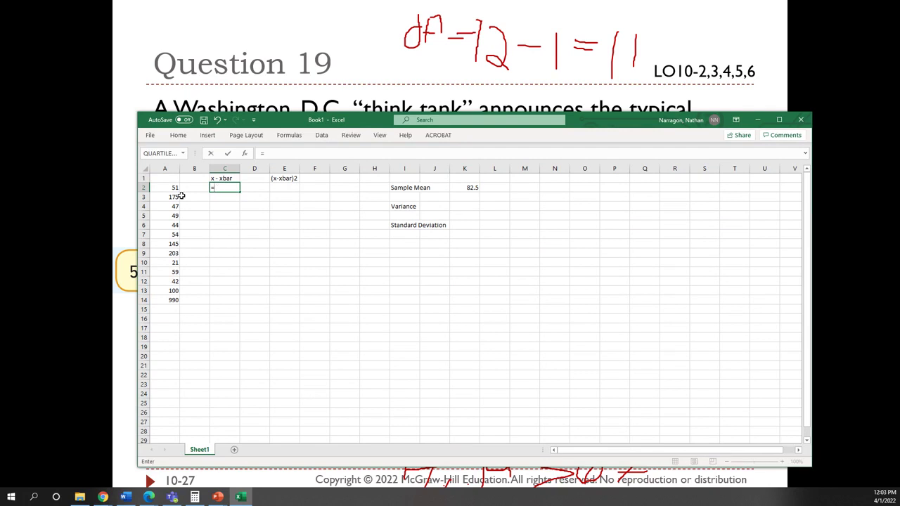
pyautogui.click(173, 190)
pyautogui.write('-')
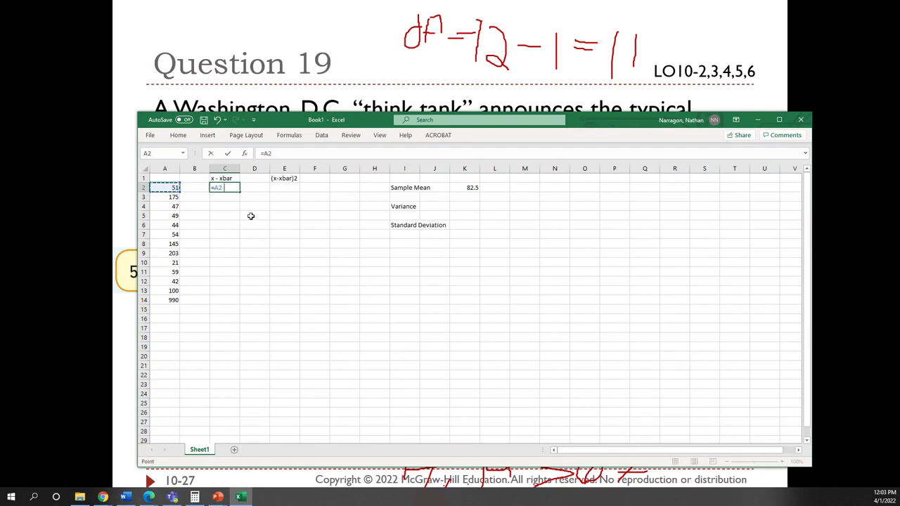
pyautogui.write('82.5')
pyautogui.press('Return')
pyautogui.click(230, 189)
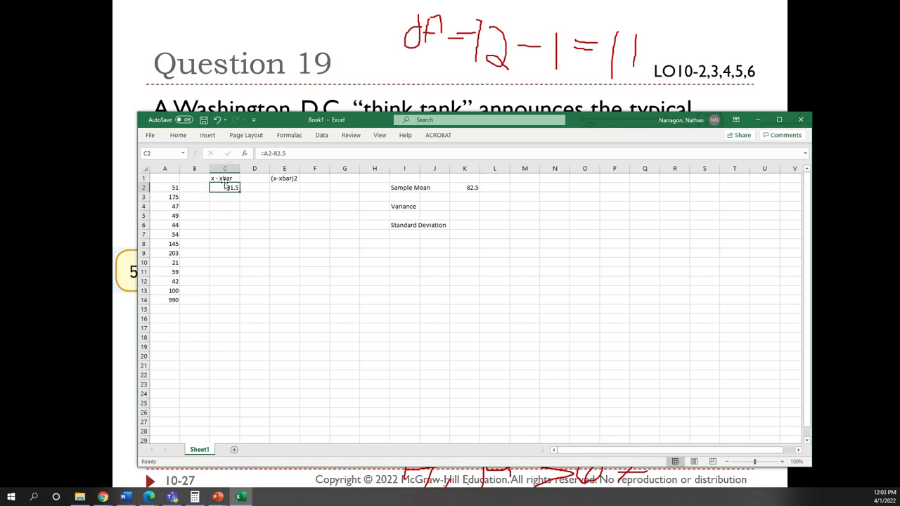
pyautogui.moveTo(240, 191); pyautogui.dragTo(237, 294)
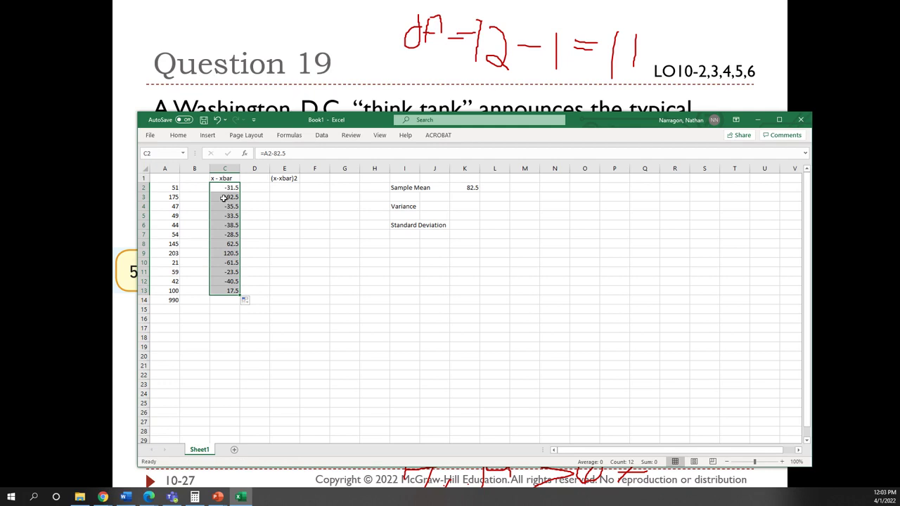
# Step: Total the x - xbar deviations with an AutoSum in C15 and check its formula
pyautogui.moveTo(223, 189); pyautogui.dragTo(239, 313)
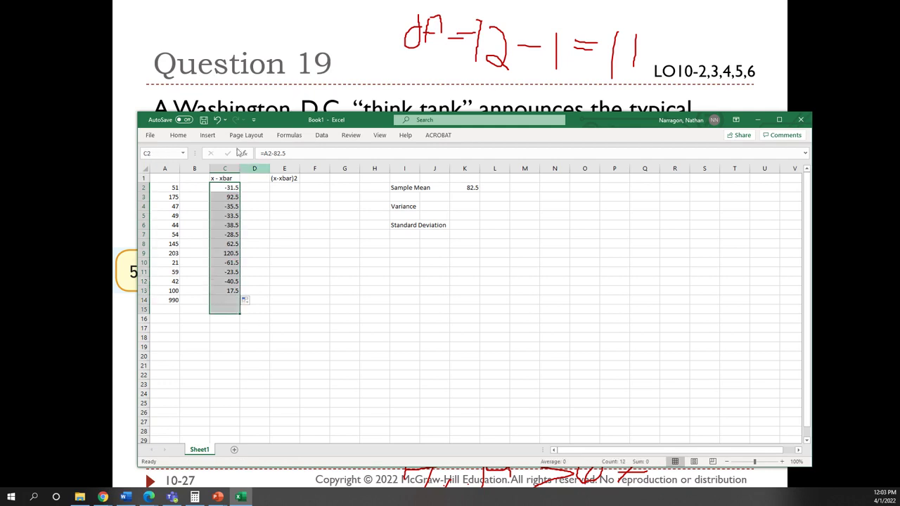
pyautogui.click(289, 135)
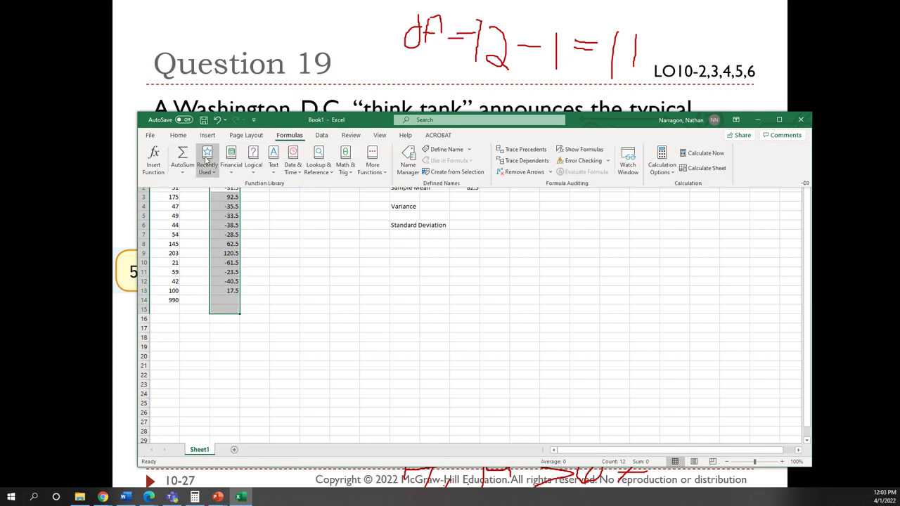
pyautogui.click(181, 156)
pyautogui.click(256, 301)
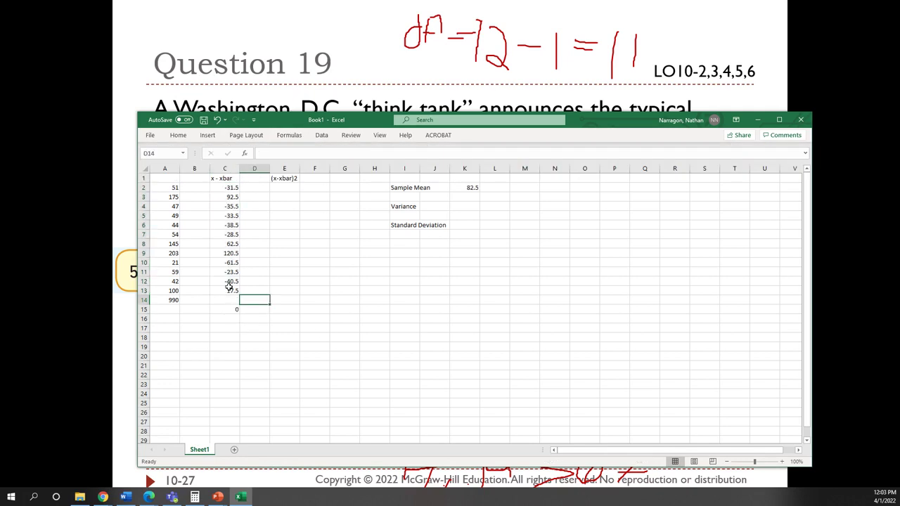
pyautogui.click(230, 310)
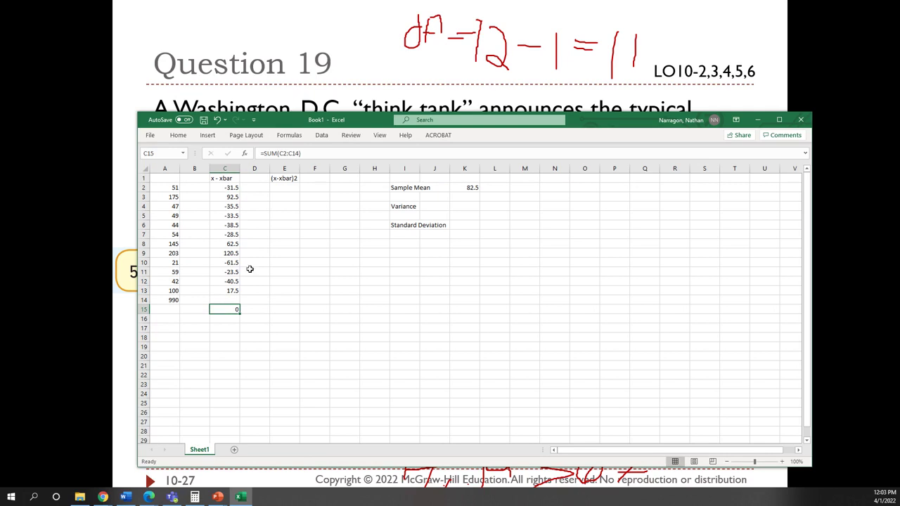
pyautogui.click(231, 187)
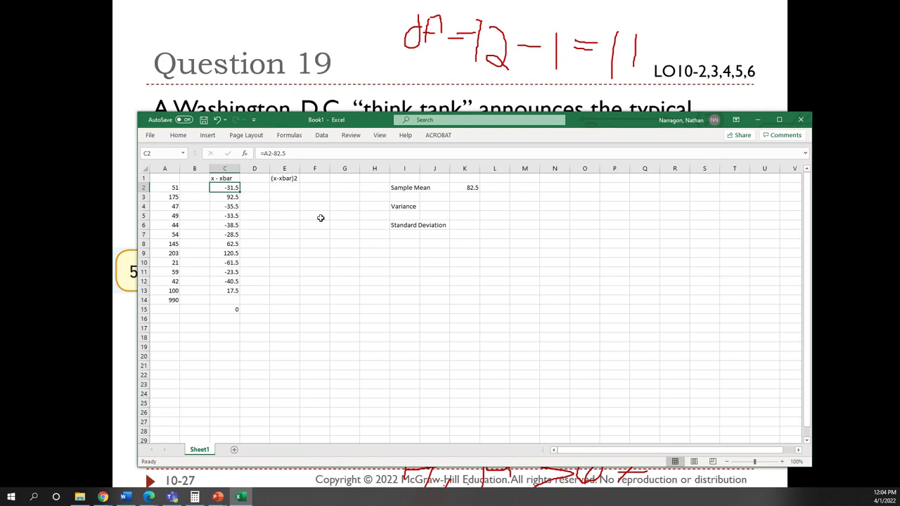
# Step: Enter =C2*C2 in E2 under the (x-xbar)2 heading and fill the formula down through E13
pyautogui.click(277, 190)
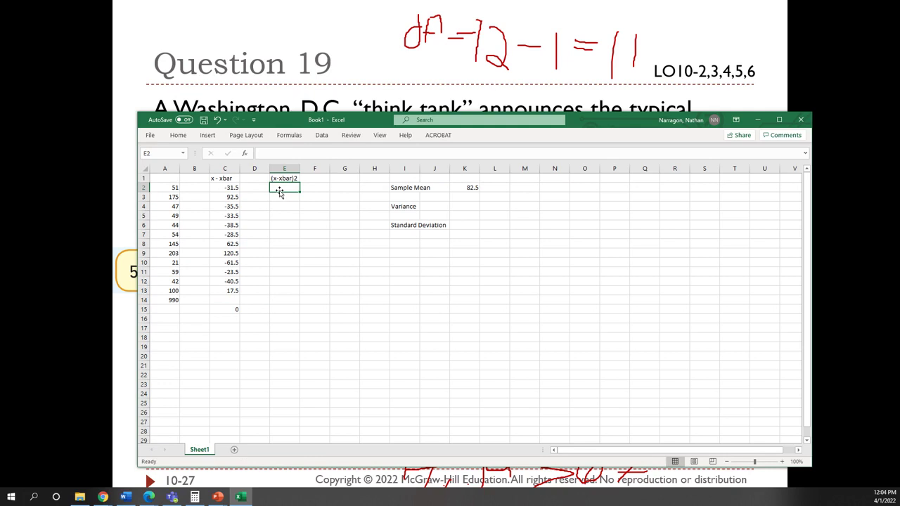
pyautogui.write('=')
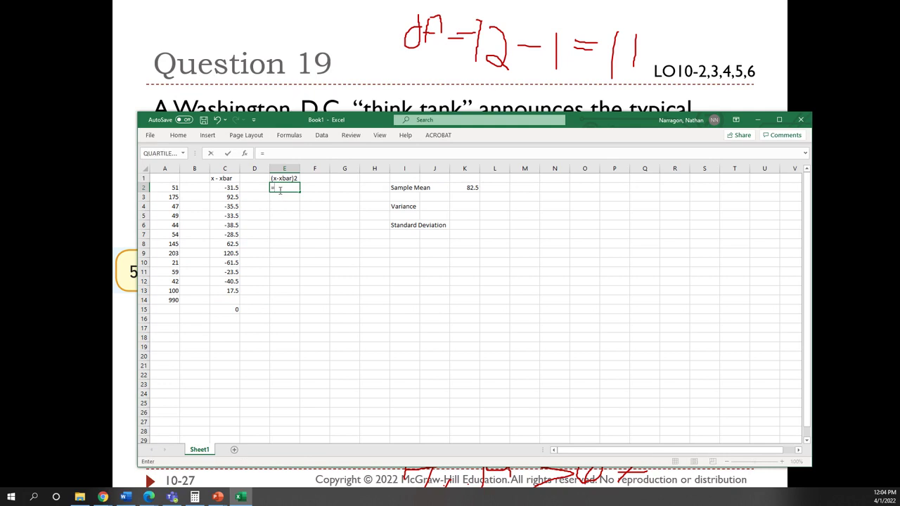
pyautogui.click(226, 187)
pyautogui.write('*')
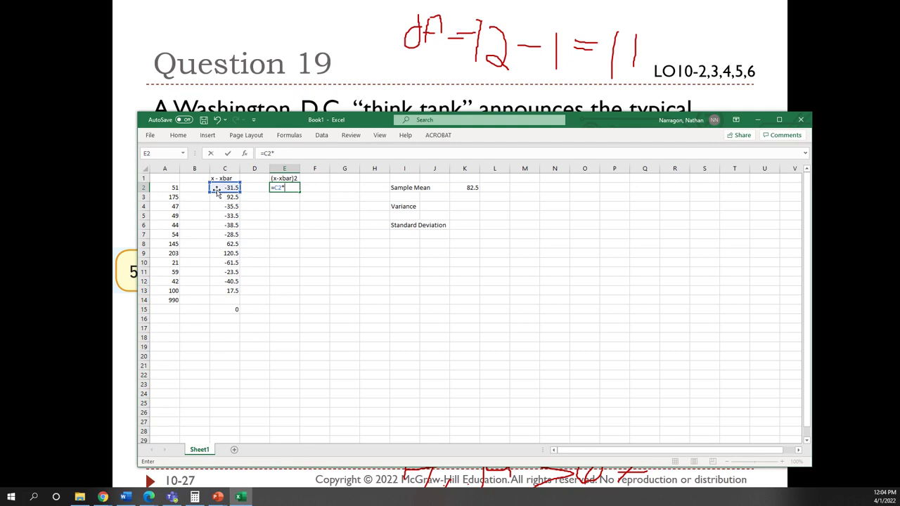
pyautogui.click(220, 189)
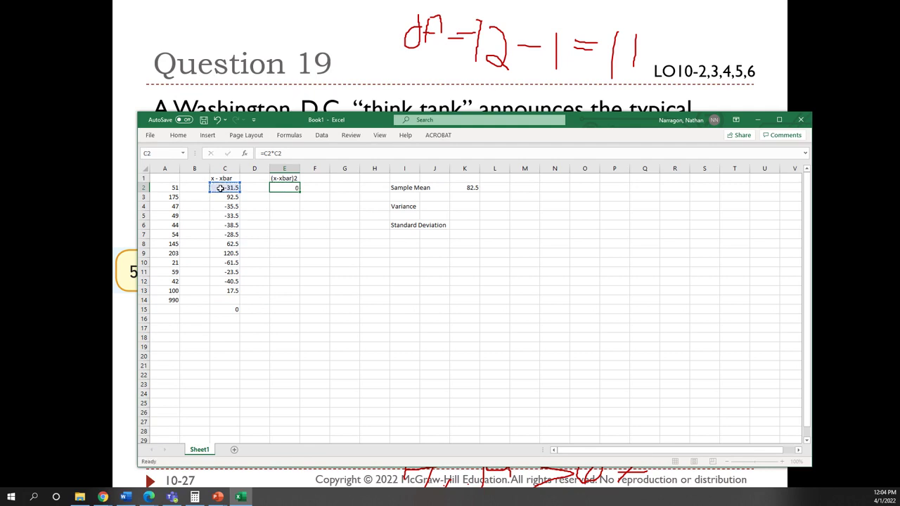
pyautogui.press('Return')
pyautogui.click(288, 189)
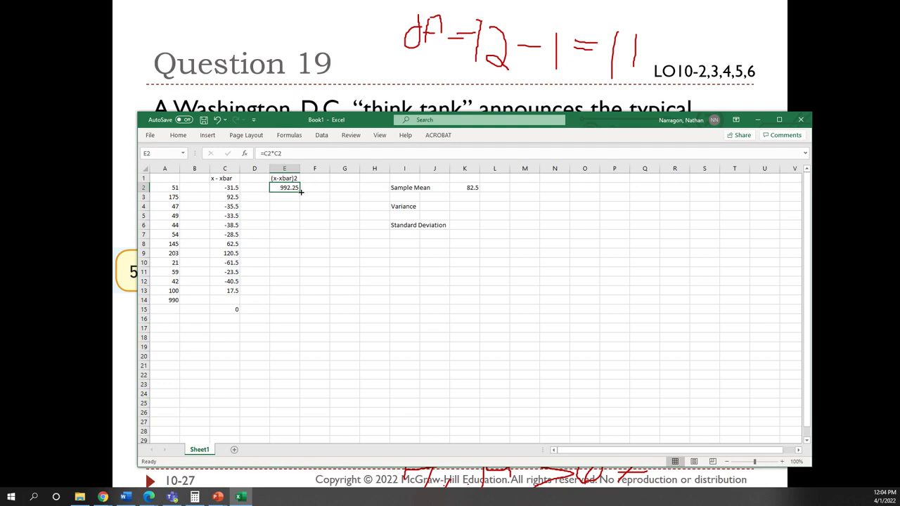
pyautogui.moveTo(301, 193); pyautogui.dragTo(303, 294)
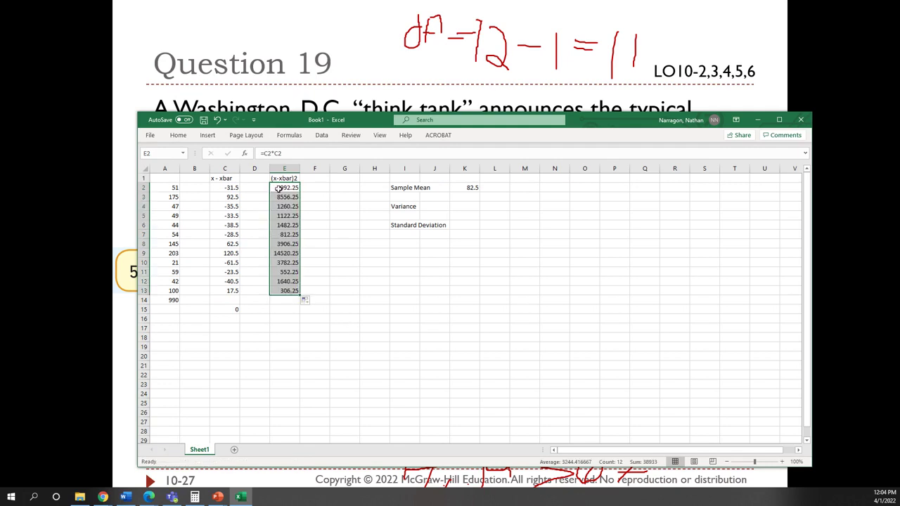
# Step: Total the squared deviations of the (x-xbar)2 column with an AutoSum in E15
pyautogui.moveTo(284, 188); pyautogui.dragTo(282, 310)
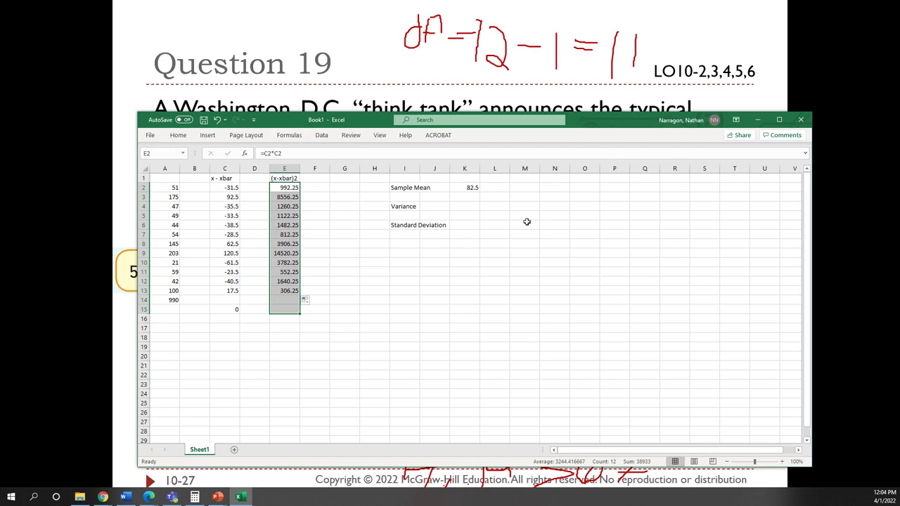
pyautogui.click(289, 135)
pyautogui.click(182, 156)
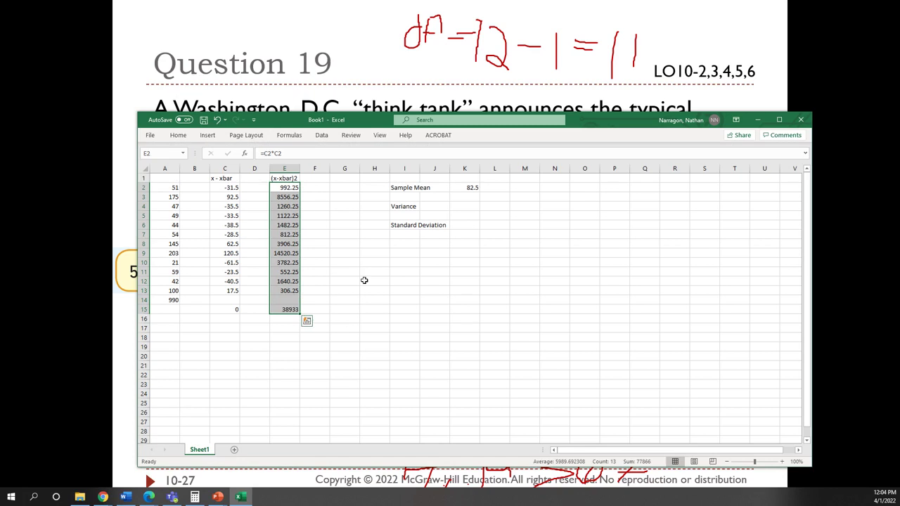
pyautogui.click(316, 291)
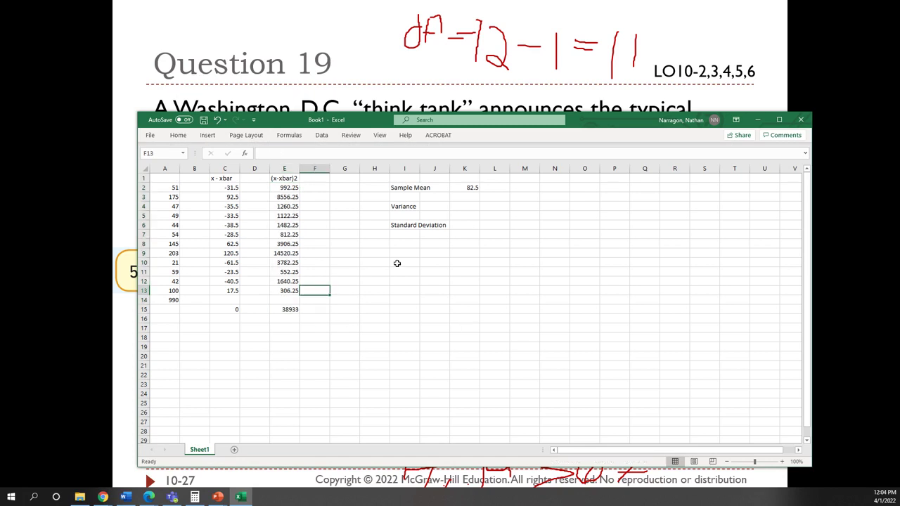
# Step: Calculate the variance in K4 with the formula =E15/(12-1)
pyautogui.click(457, 208)
pyautogui.write('=')
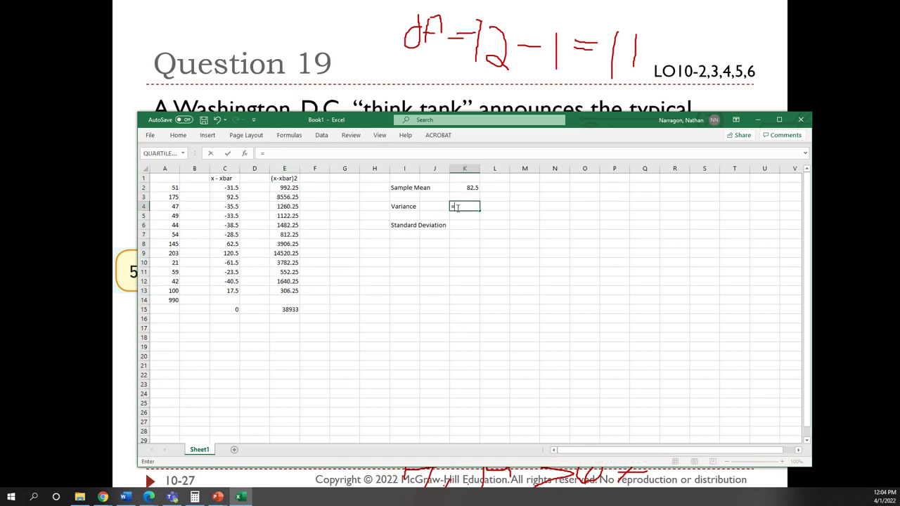
pyautogui.click(286, 310)
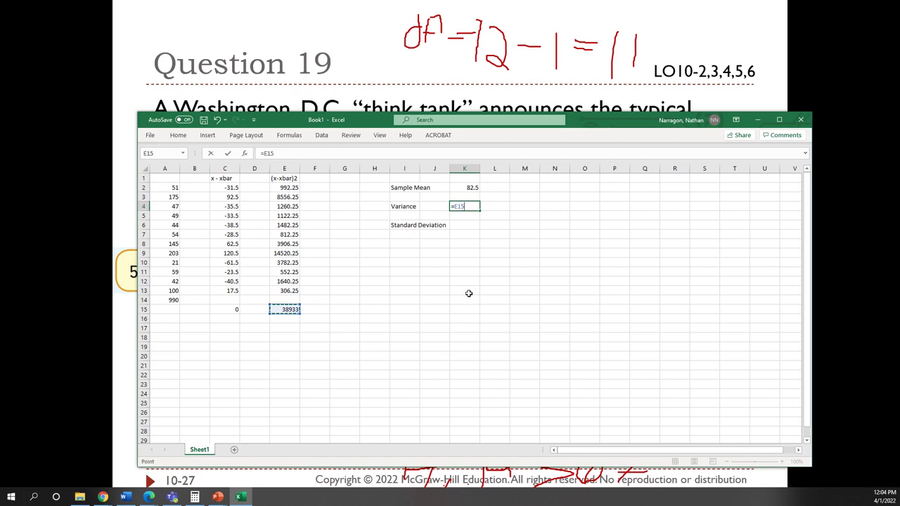
pyautogui.write('/')
pyautogui.write('(12-1)')
pyautogui.press('Return')
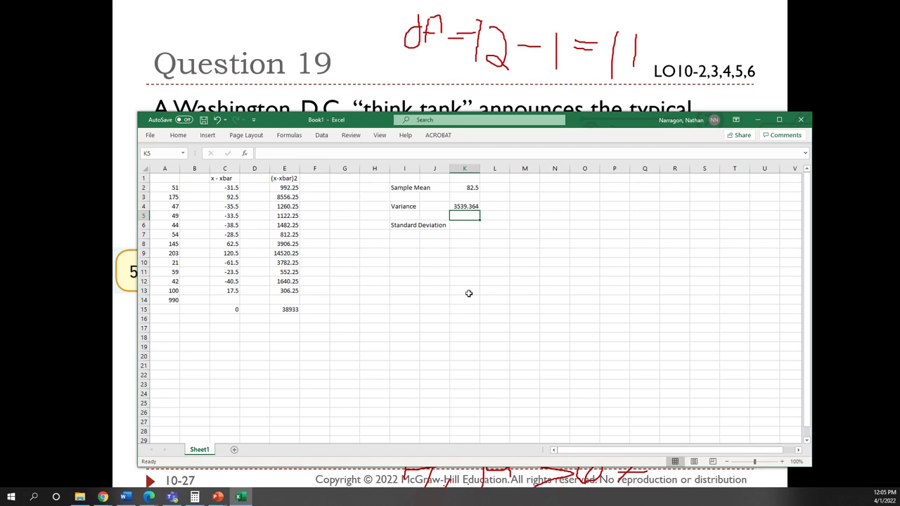
# Step: Calculate the standard deviation in K6 as the square root of the variance with =SQRT(K4)
pyautogui.click(466, 225)
pyautogui.write('=')
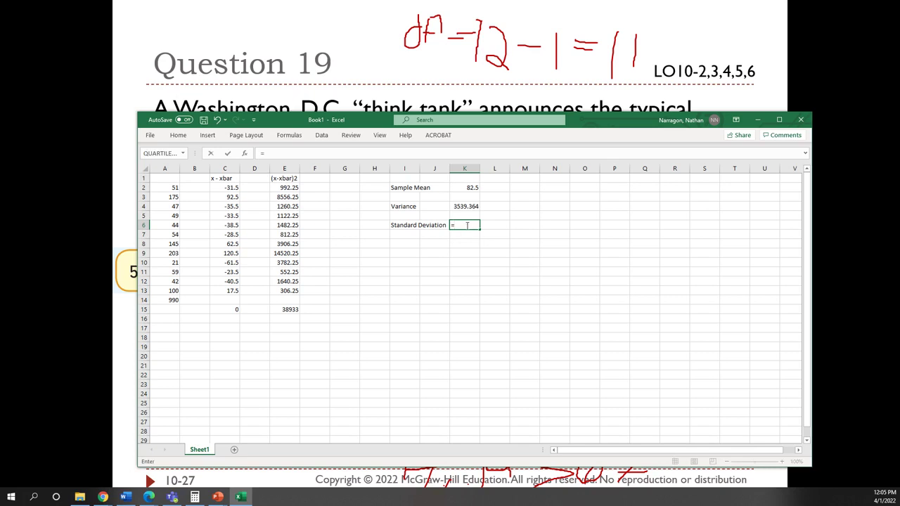
pyautogui.click(287, 135)
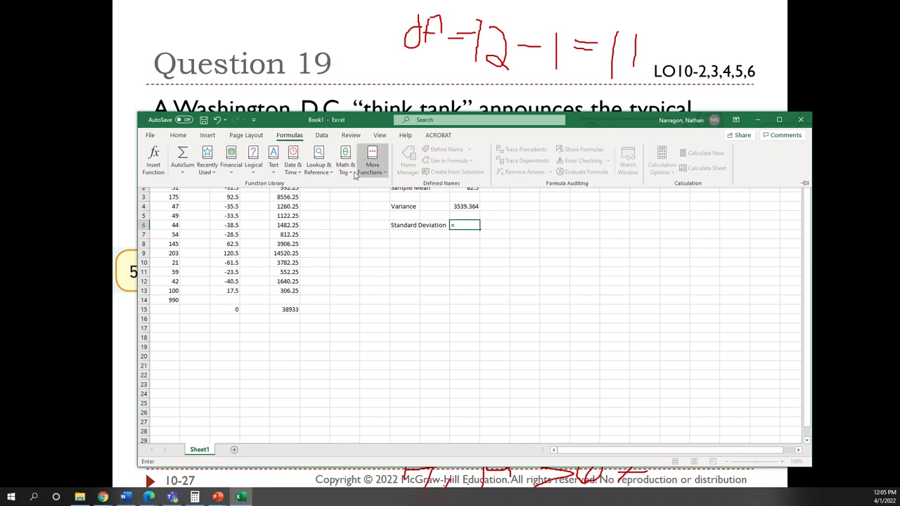
pyautogui.click(350, 171)
pyautogui.scroll(-10, 366, 408)
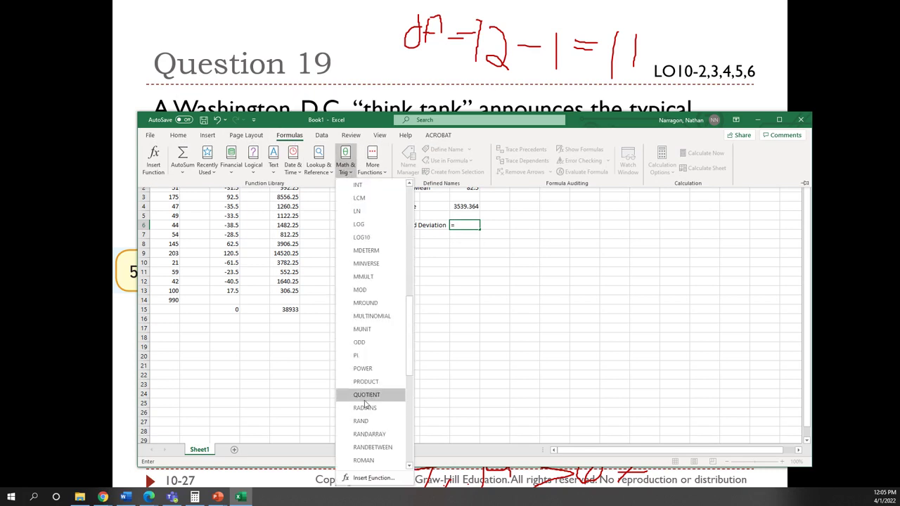
pyautogui.scroll(-8, 366, 404)
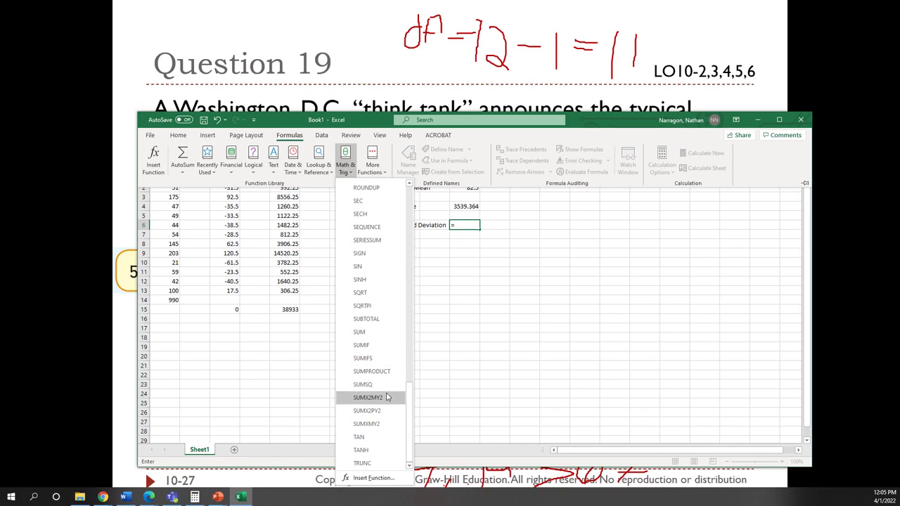
pyautogui.click(367, 293)
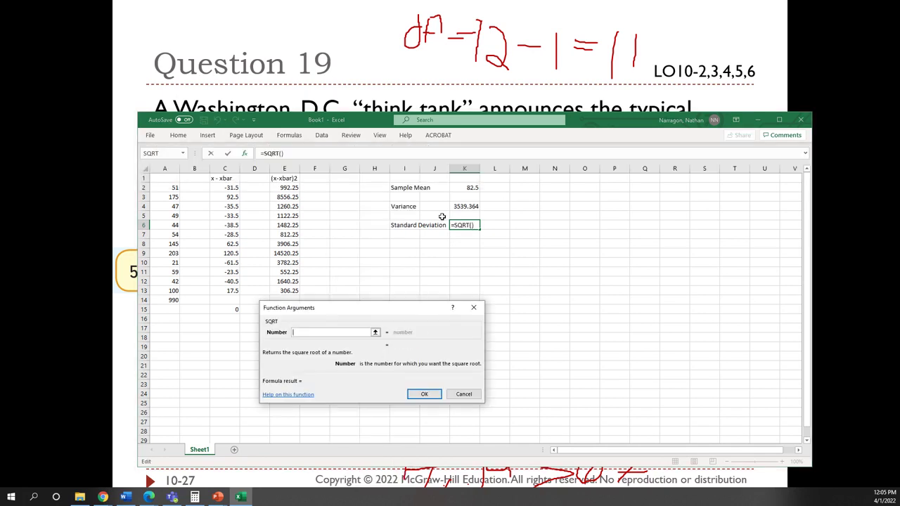
pyautogui.click(464, 206)
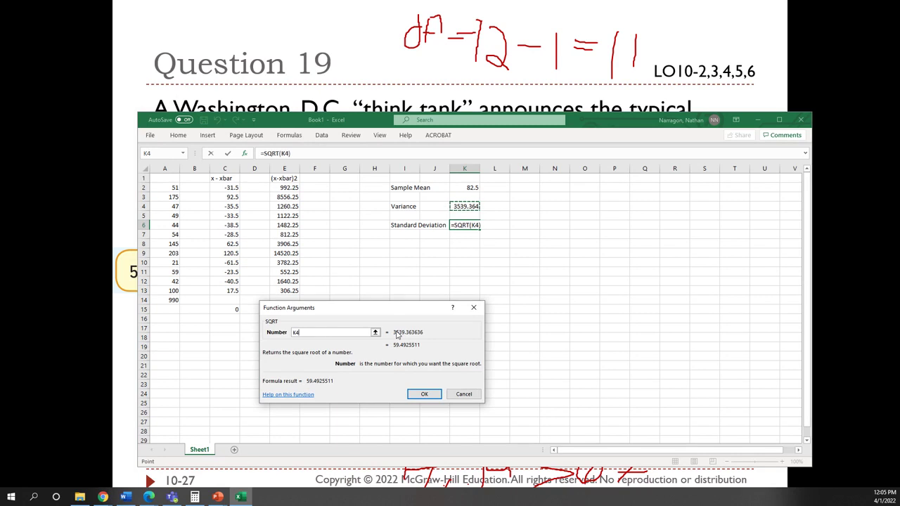
pyautogui.press('Return')
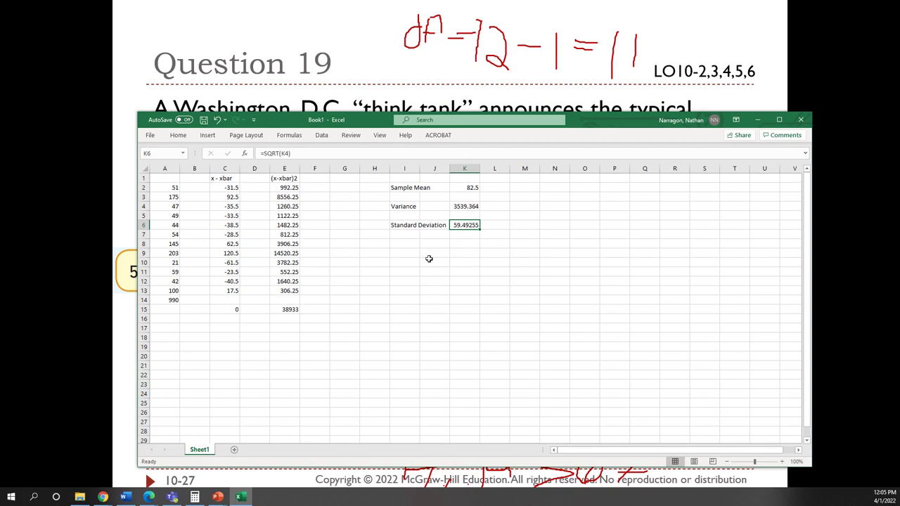
pyautogui.click(408, 261)
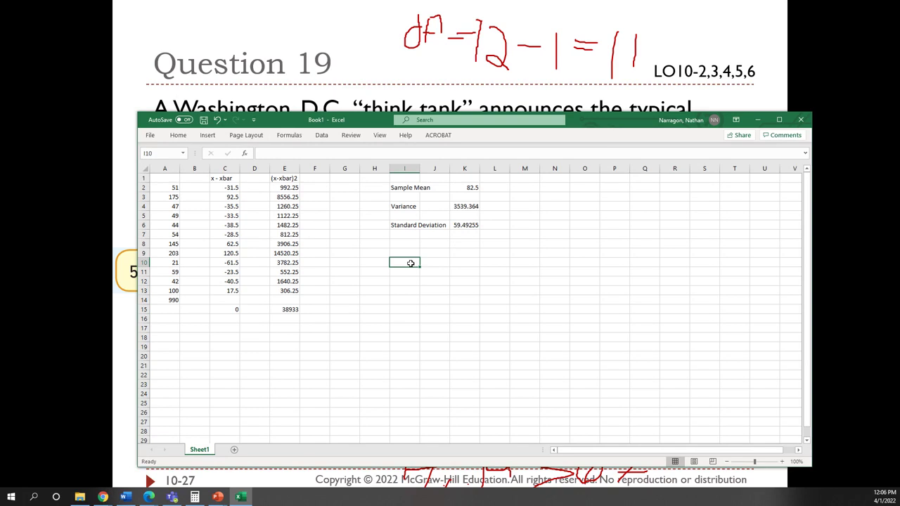
# Step: Switch to Calculator and subtract the hypothesized mean 67 from the sample mean 82.5
pyautogui.click(195, 497)
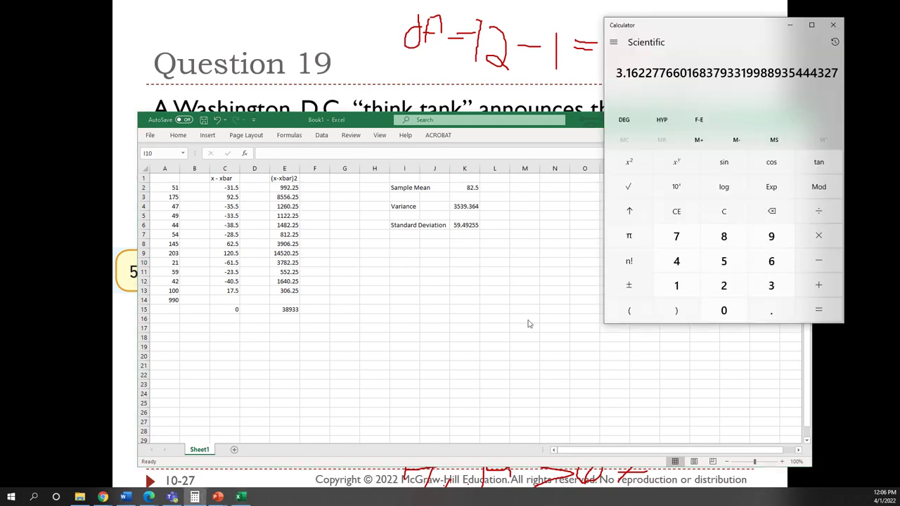
pyautogui.write('8')
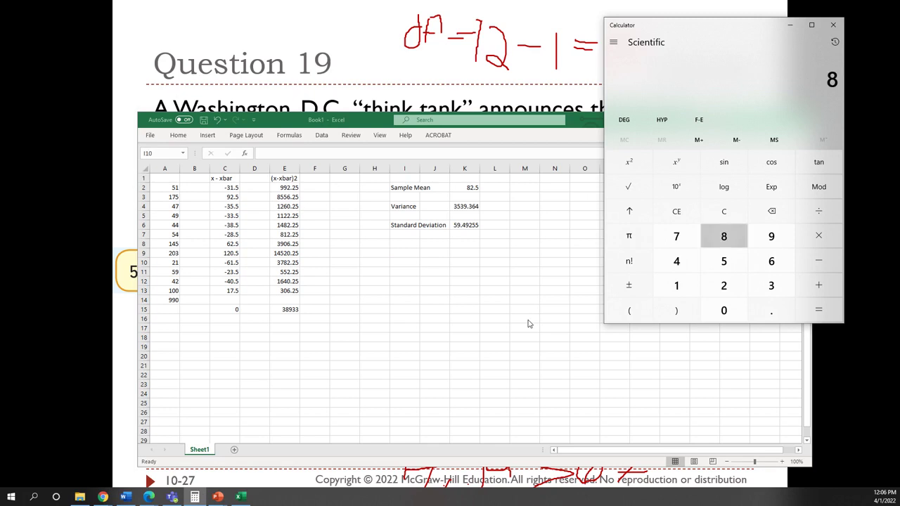
pyautogui.write('2.5')
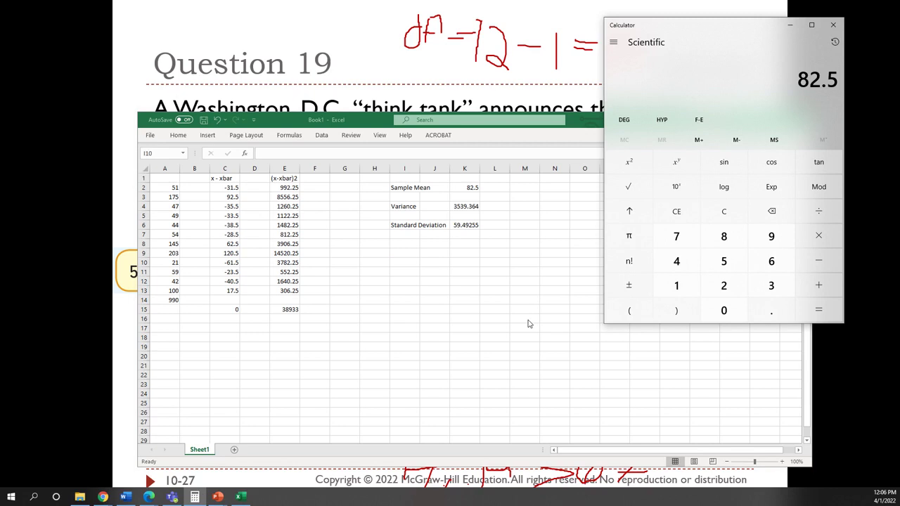
pyautogui.press('-')
pyautogui.write('67')
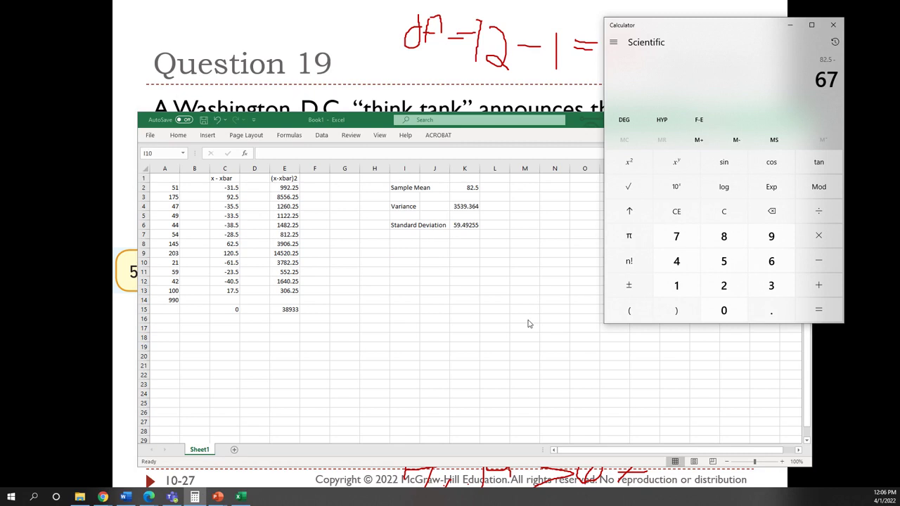
pyautogui.press('Return')
# Step: Compute the test statistic by dividing the difference by (59.5 ÷ √12)
pyautogui.press('Return')
pyautogui.hotkey('shift', '9')
pyautogui.write('59.5')
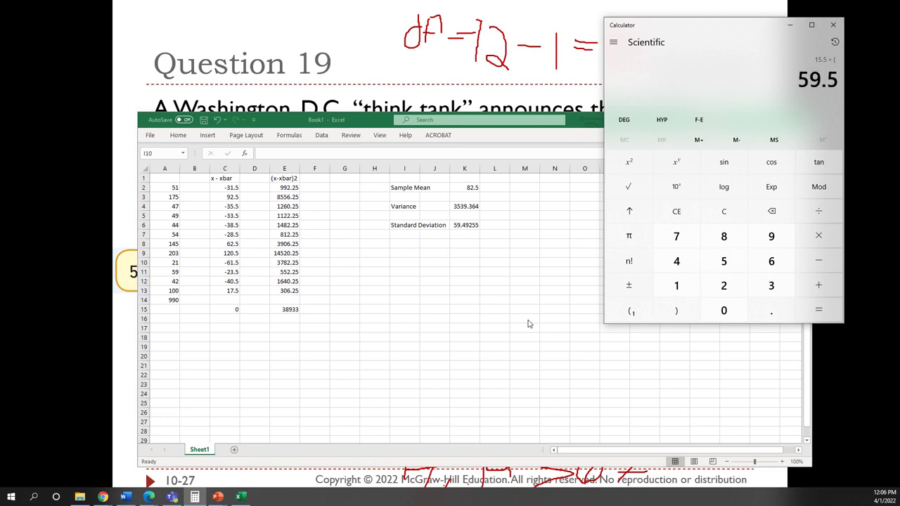
pyautogui.press('/')
pyautogui.write('12')
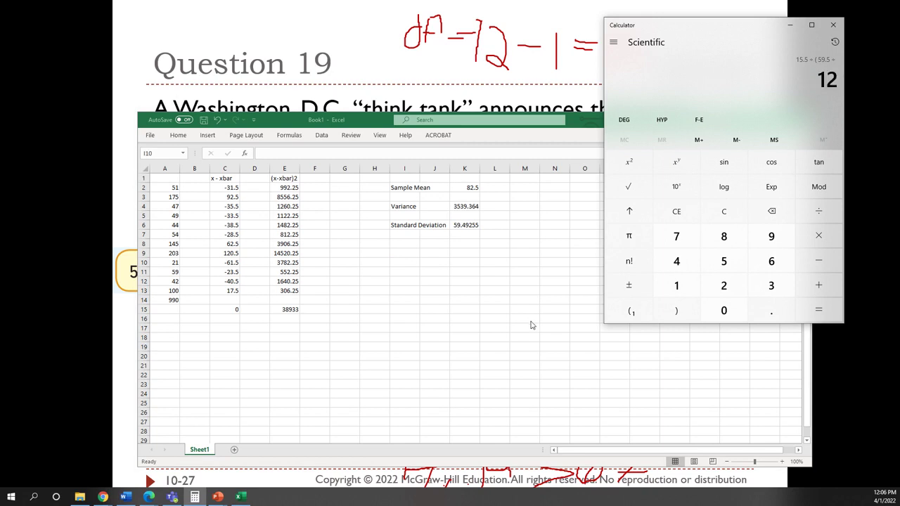
pyautogui.click(622, 191)
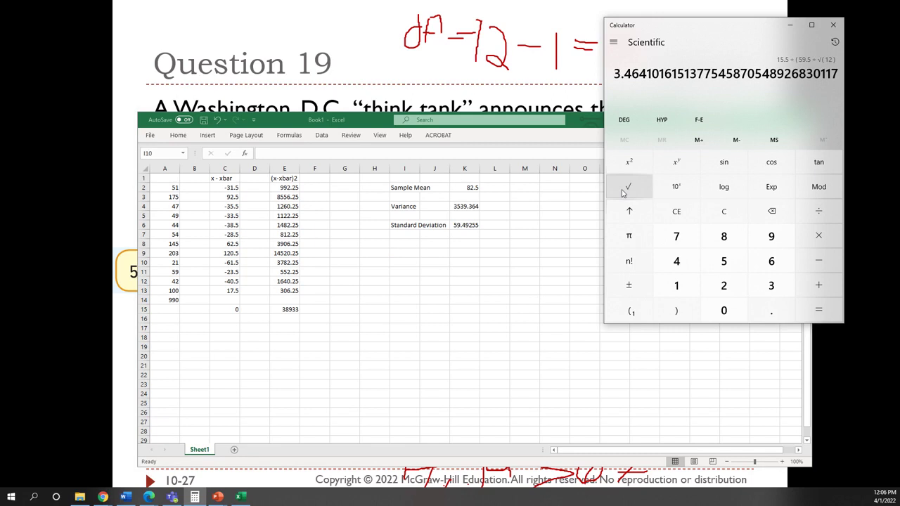
pyautogui.press(')')
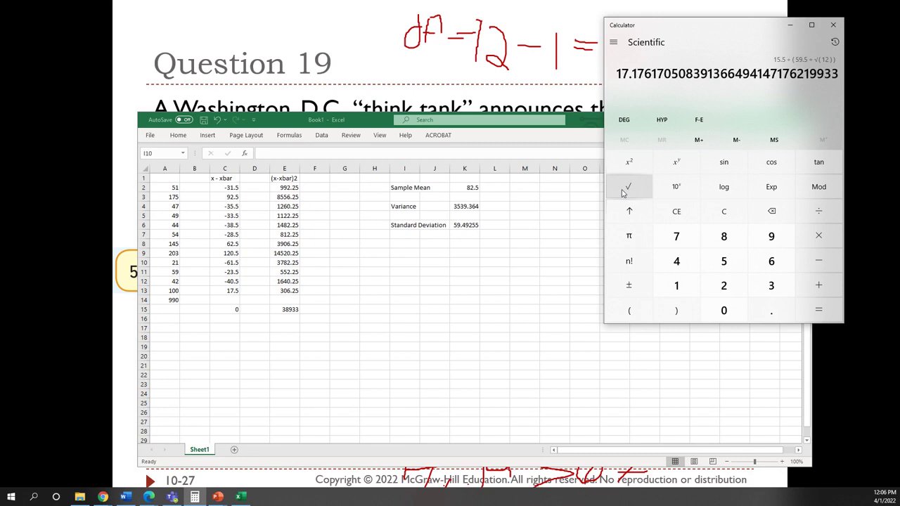
pyautogui.press('Return')
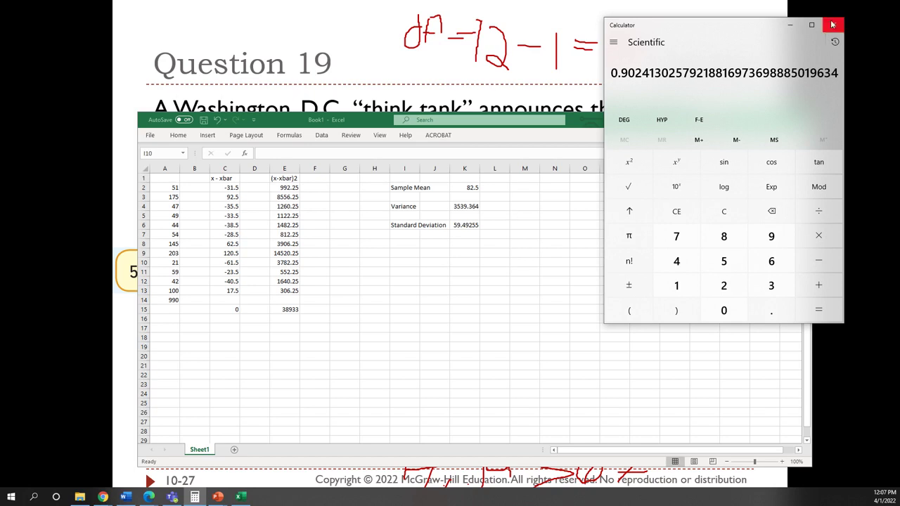
# Step: Minimize Calculator and the worksheet to return to the Question 19 slide, and cross out the handwritten alternative hypothesis H1: μ > 67
pyautogui.click(790, 28)
pyautogui.click(757, 120)
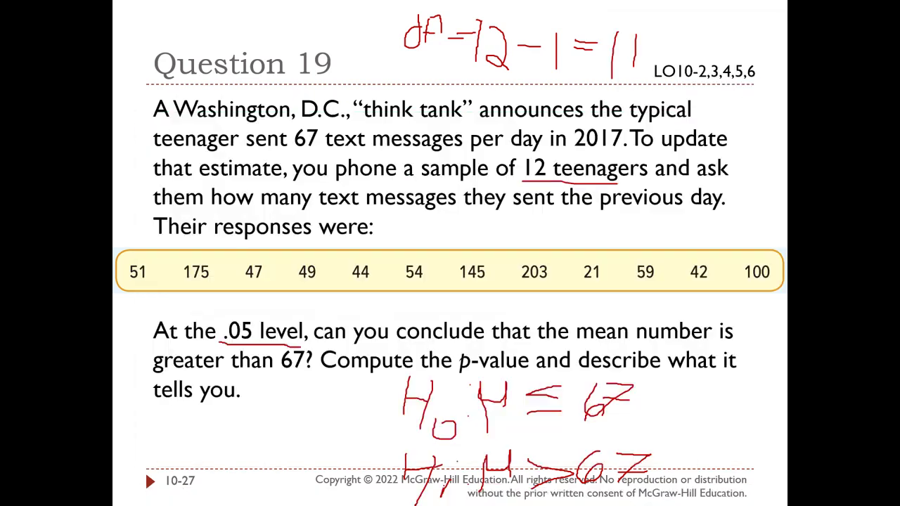
pyautogui.moveTo(386, 446)
pyautogui.mouseDown()
pyautogui.moveTo(619, 477)
pyautogui.moveTo(674, 448)
pyautogui.moveTo(422, 505)
pyautogui.mouseUp()
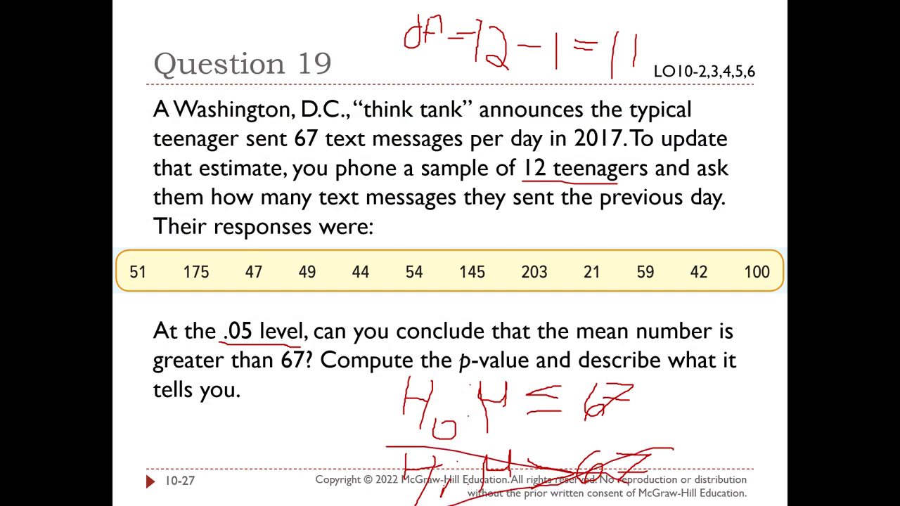